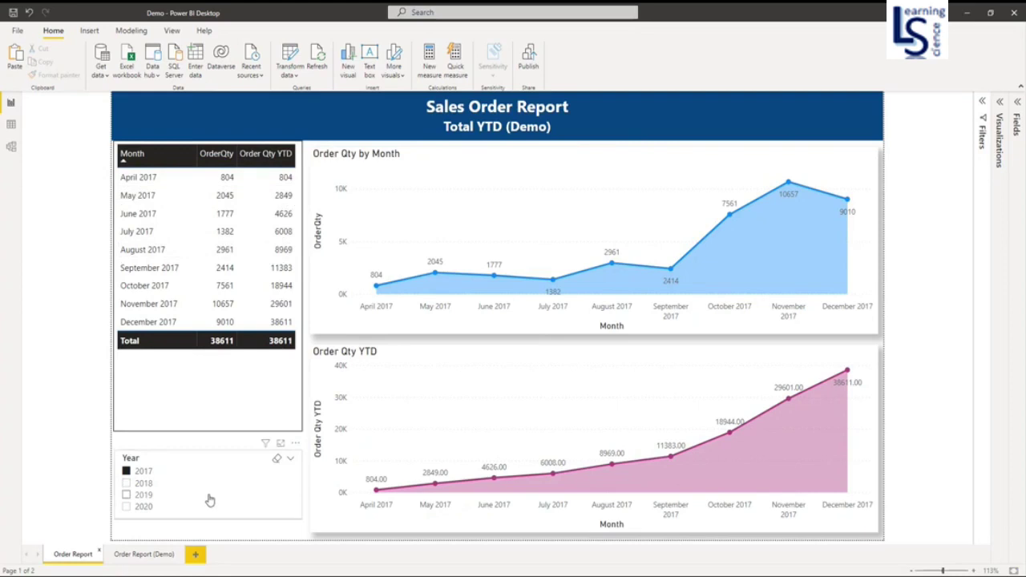
Step: Select 2018 and 2019 in the Year slicer and check YTD restarts at 7502 in January 2019
{"action": "left_click", "coordinate": [125, 485]}
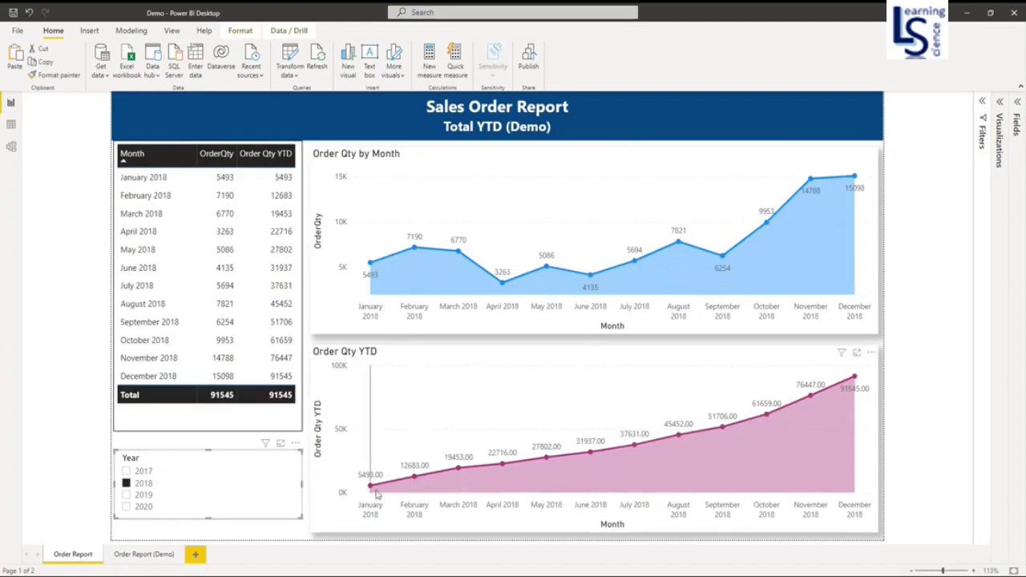
{"action": "mouse_move", "coordinate": [377, 496]}
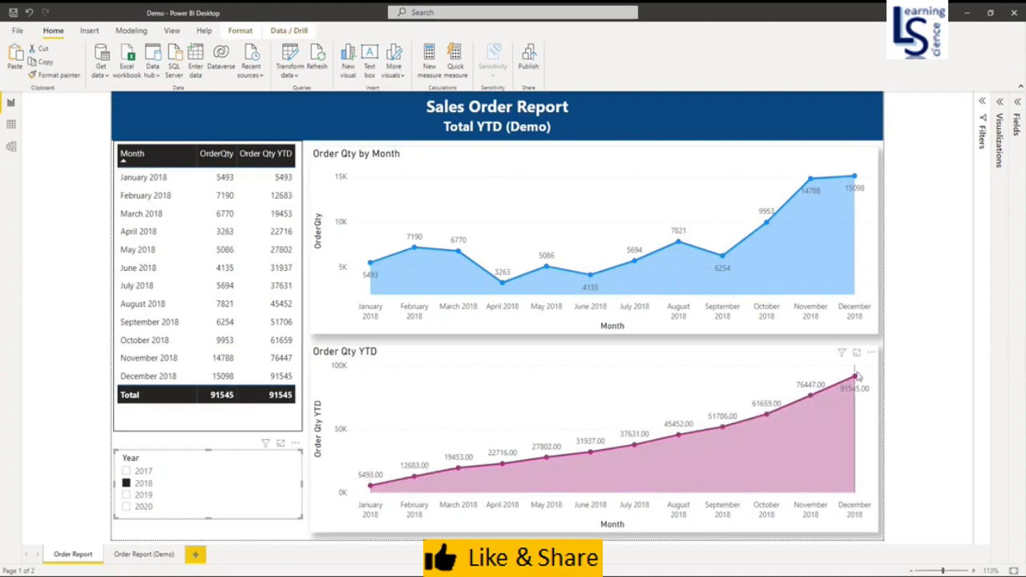
{"action": "mouse_move", "coordinate": [857, 380]}
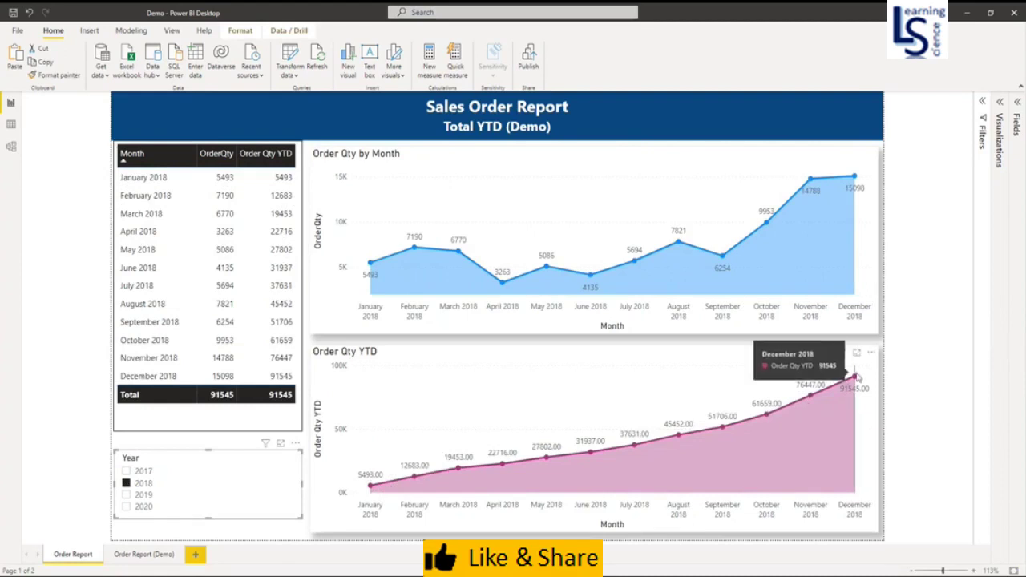
{"action": "left_click", "coordinate": [127, 496], "text": "ctrl"}
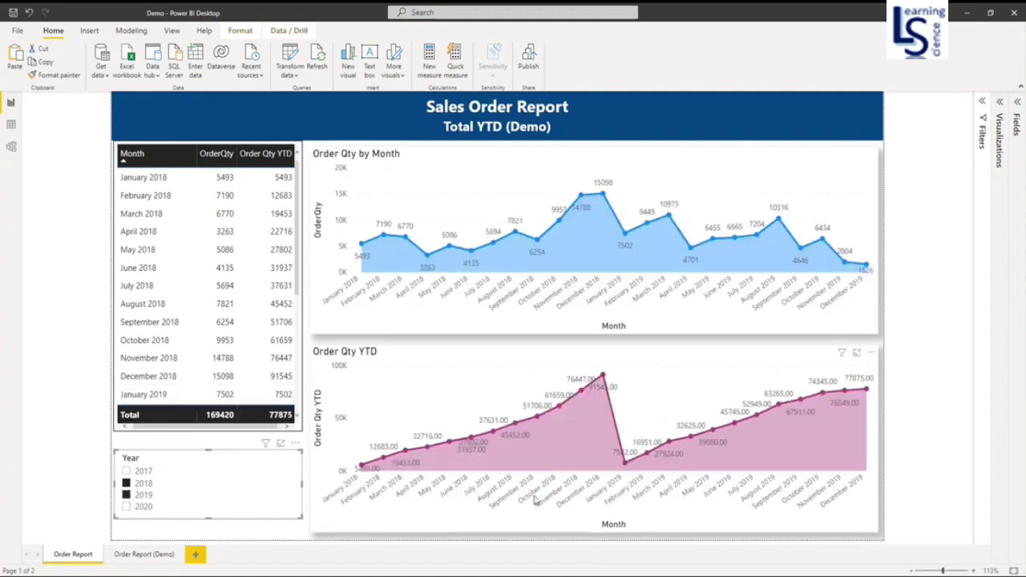
{"action": "mouse_move", "coordinate": [540, 434]}
{"action": "mouse_move", "coordinate": [362, 467]}
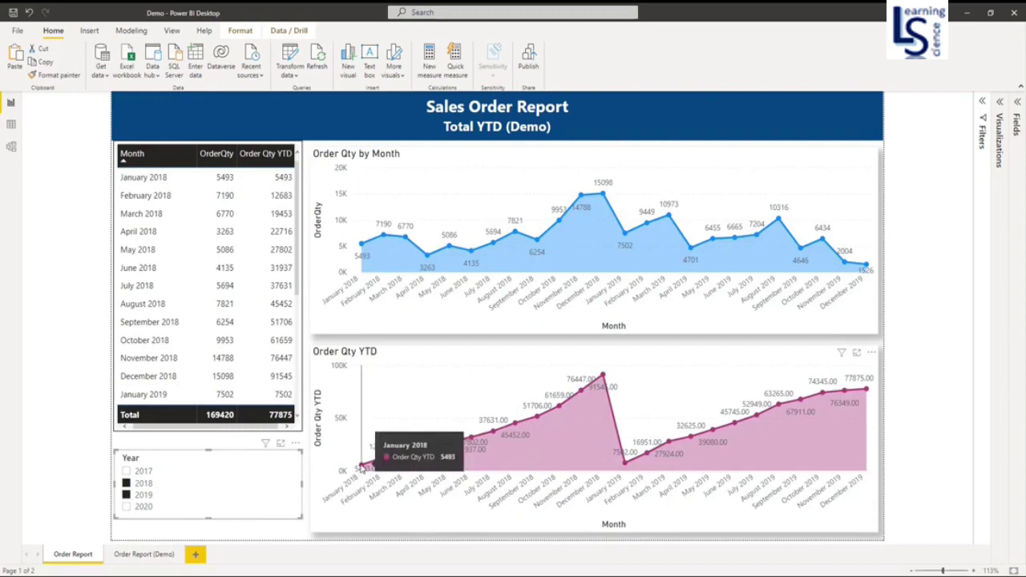
{"action": "mouse_move", "coordinate": [601, 375]}
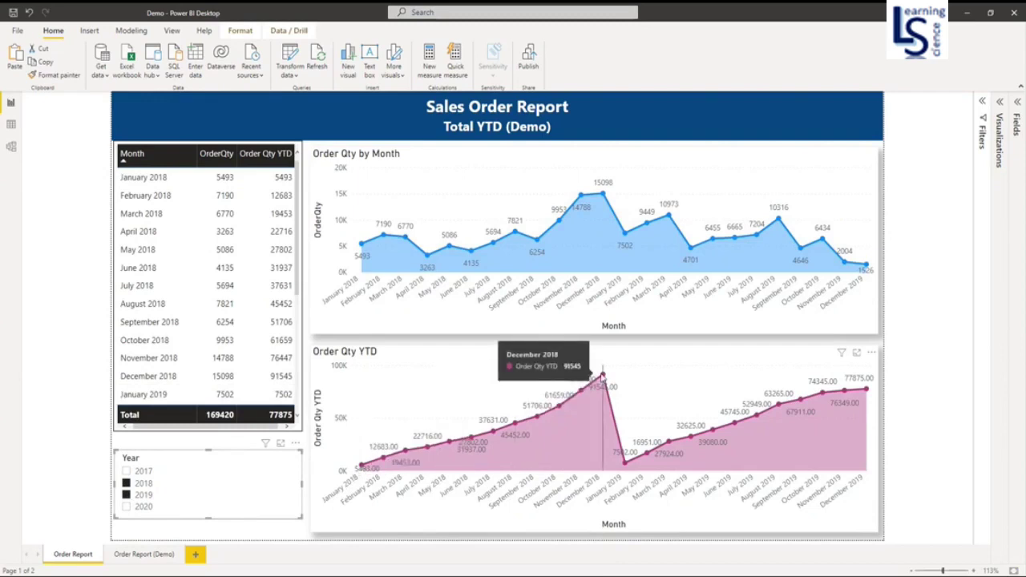
{"action": "mouse_move", "coordinate": [625, 466]}
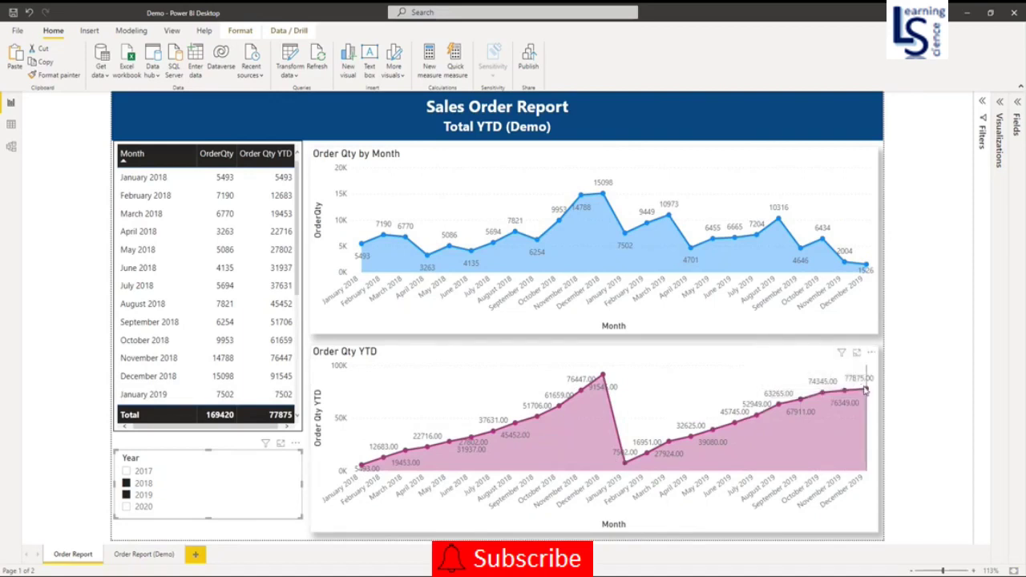
{"action": "mouse_move", "coordinate": [867, 391]}
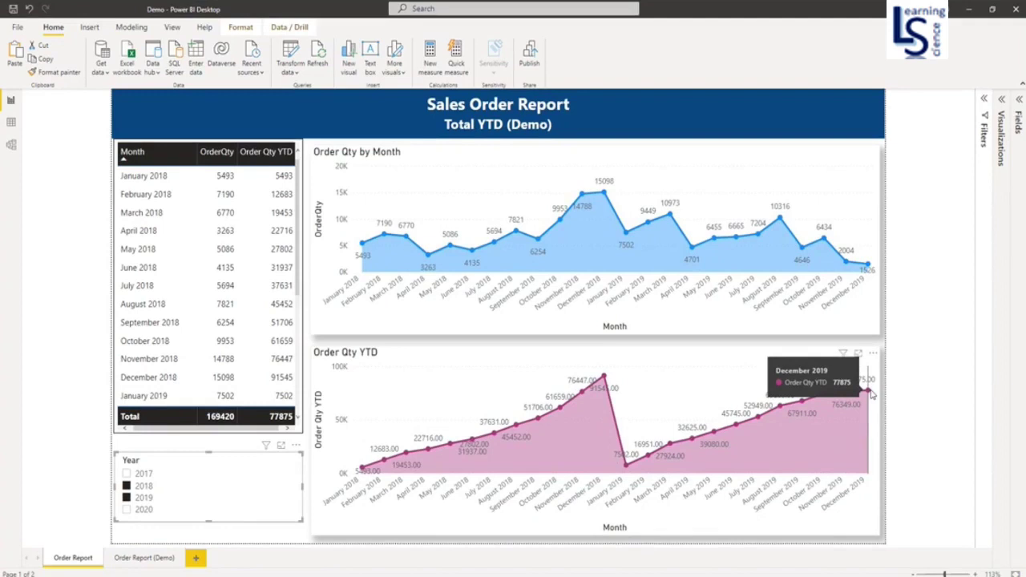
Step: On the Order Report (Demo) page, create a new TrainingSample2 measure named 'YTD Order Qty'
{"action": "left_click", "coordinate": [149, 561]}
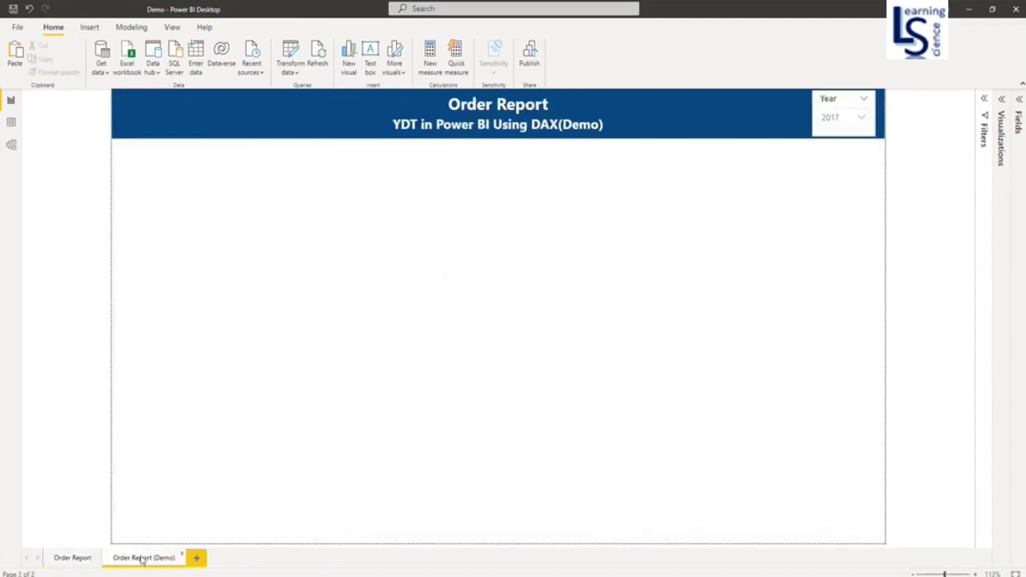
{"action": "left_click", "coordinate": [1017, 100]}
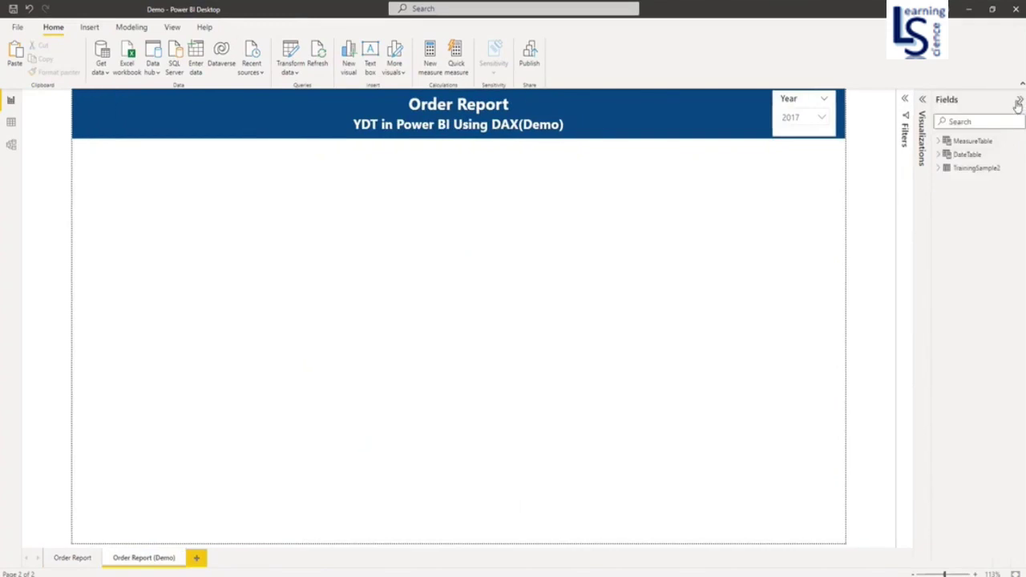
{"action": "left_click", "coordinate": [939, 169]}
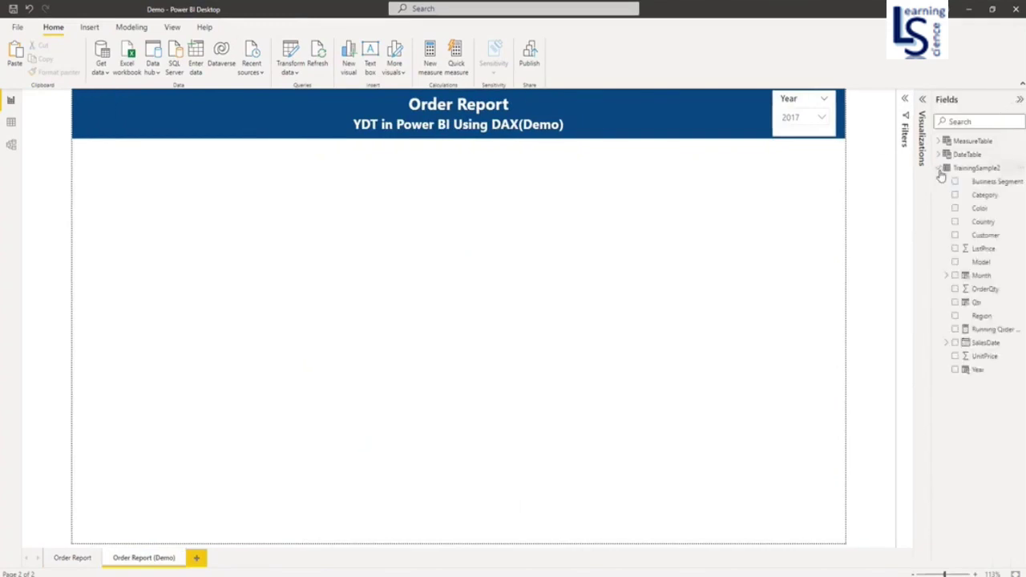
{"action": "right_click", "coordinate": [983, 198]}
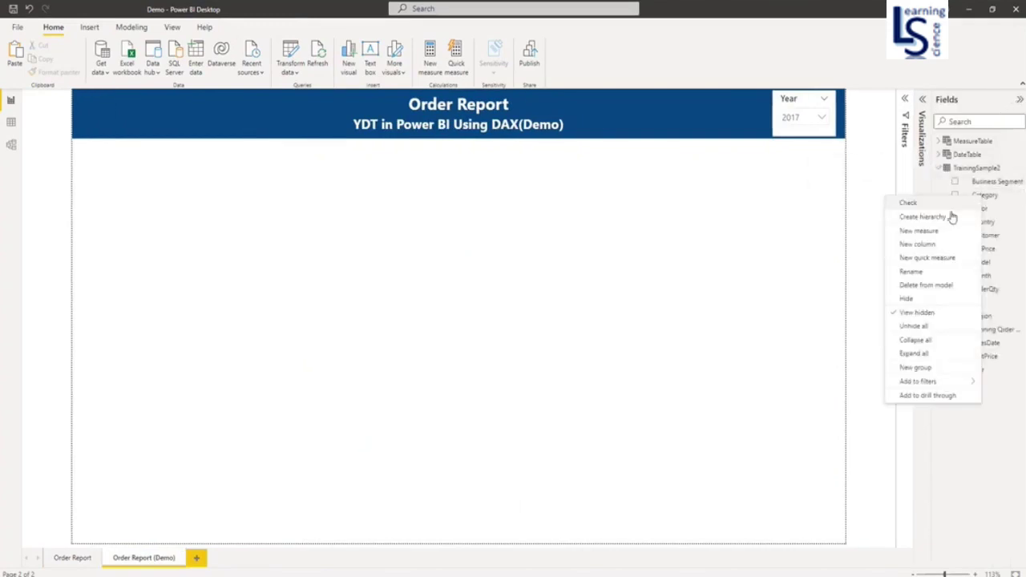
{"action": "key", "text": "Escape"}
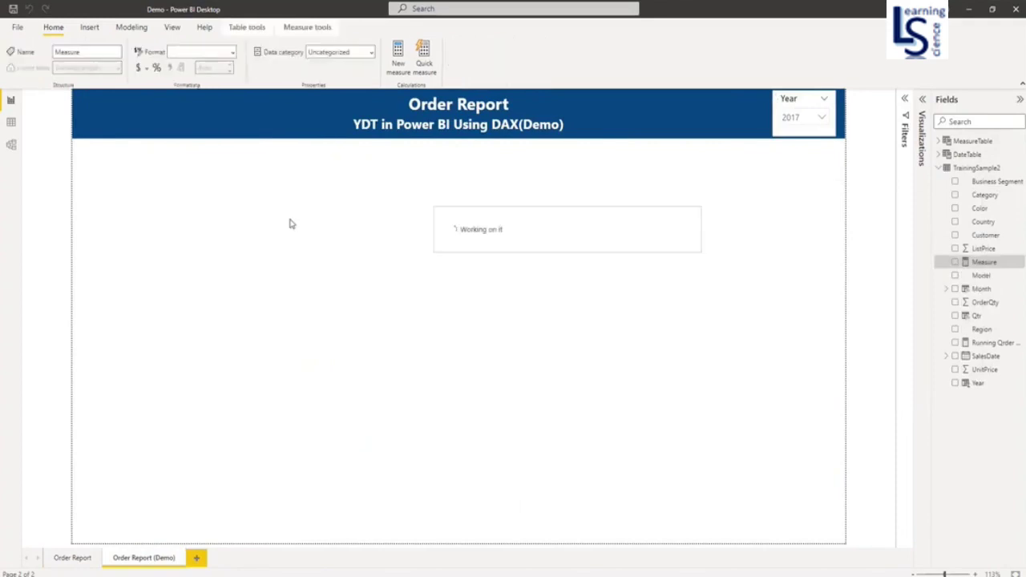
{"action": "left_click", "coordinate": [124, 98]}
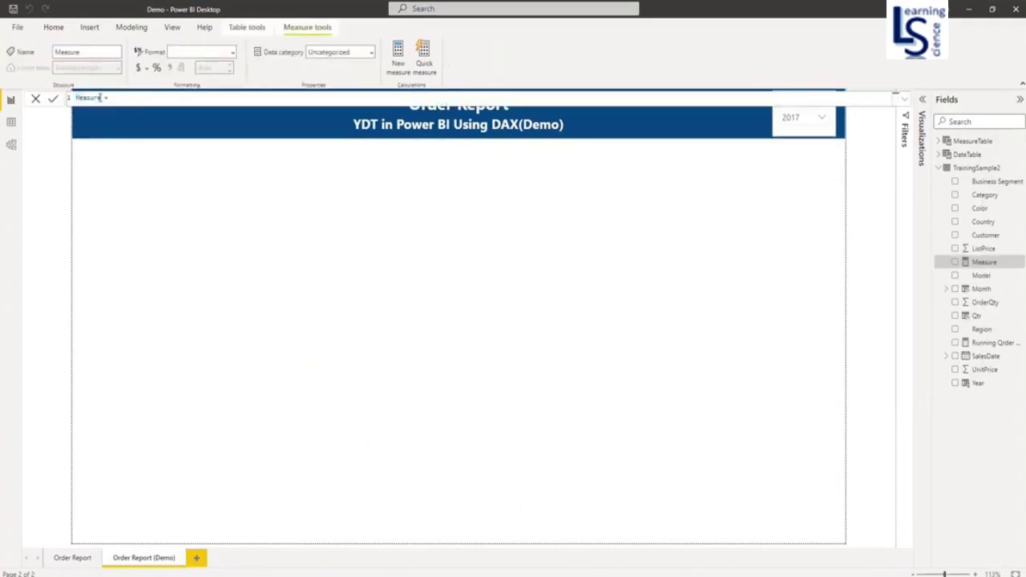
{"action": "left_click_drag", "start_coordinate": [102, 97], "coordinate": [26, 101]}
{"action": "type", "text": "YTD Order Qty"}
Step: Write the formula TOTALYTD(SUM(TrainingSample2[OrderQty]),TrainingSample2[ up to the date column
{"action": "key", "text": "End"}
{"action": "type", "text": "Tot"}
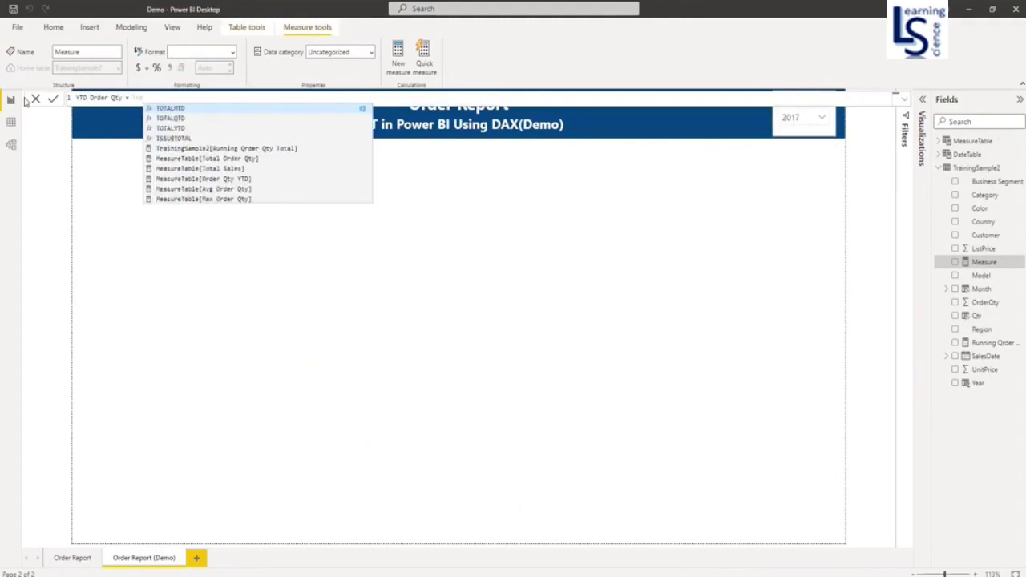
{"action": "key", "text": "Down"}
{"action": "key", "text": "Down"}
{"action": "key", "text": "Tab"}
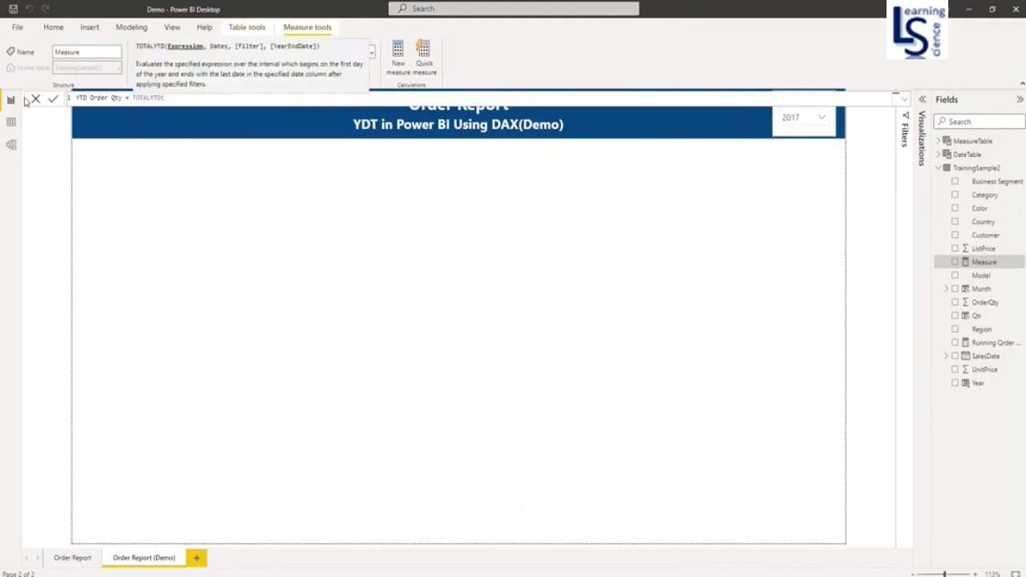
{"action": "type", "text": "SUM"}
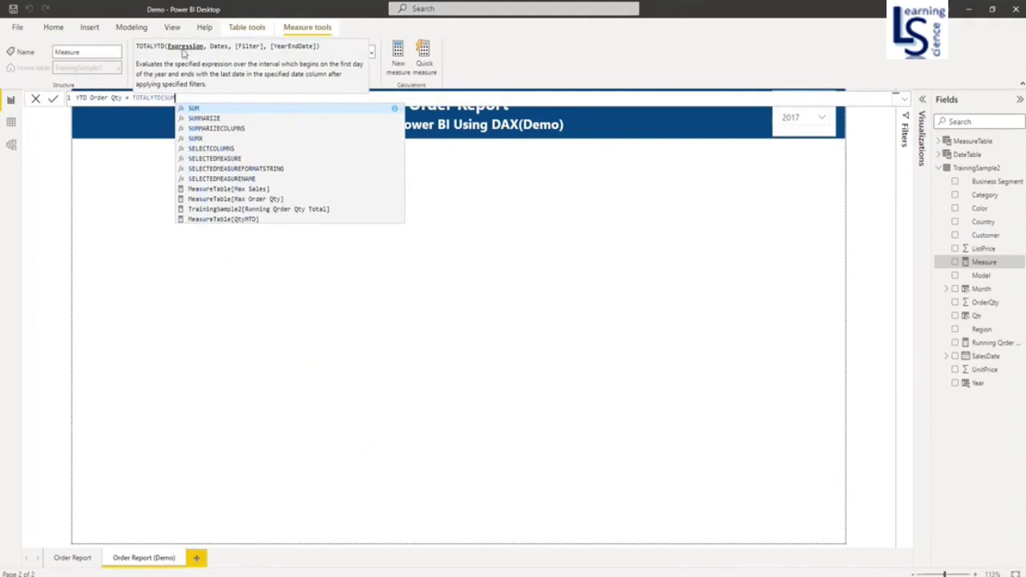
{"action": "type", "text": "(Tr"}
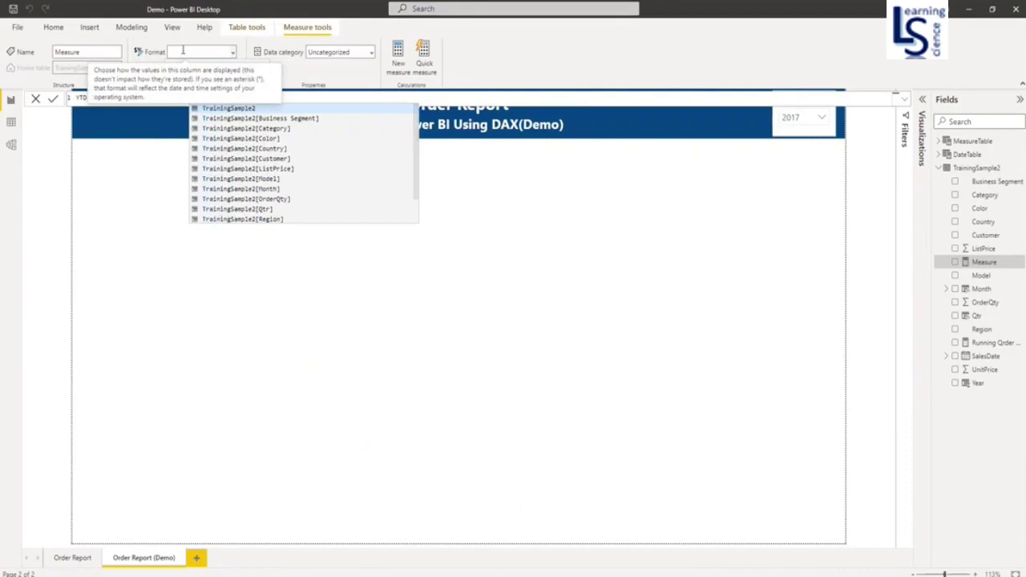
{"action": "key", "text": "Tab"}
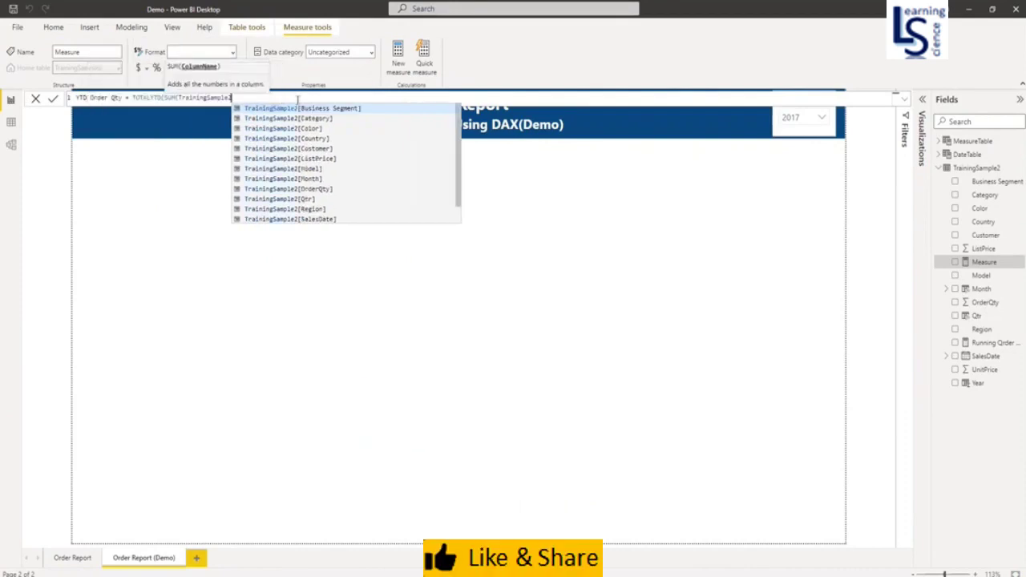
{"action": "type", "text": "[O"}
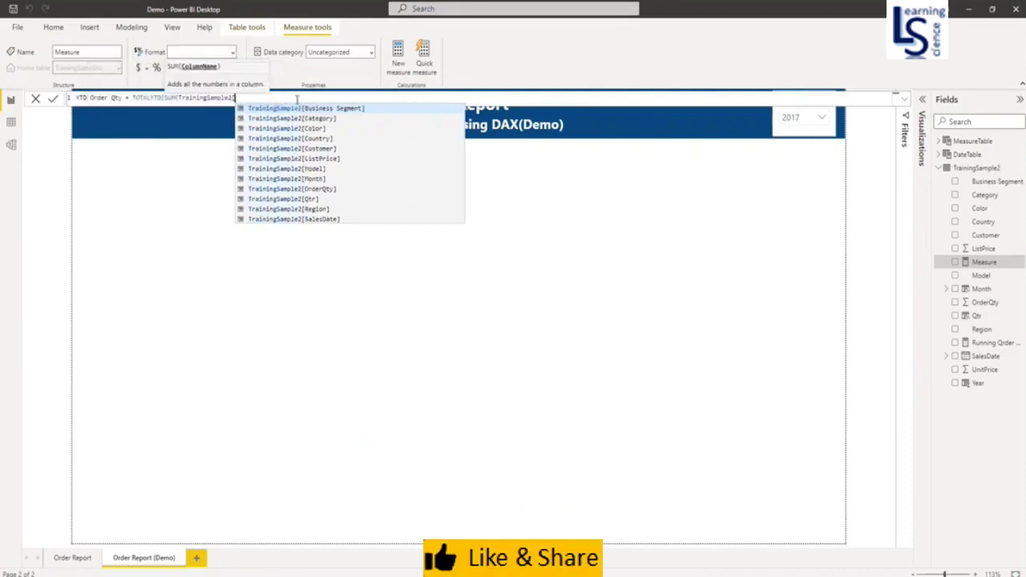
{"action": "key", "text": "Tab"}
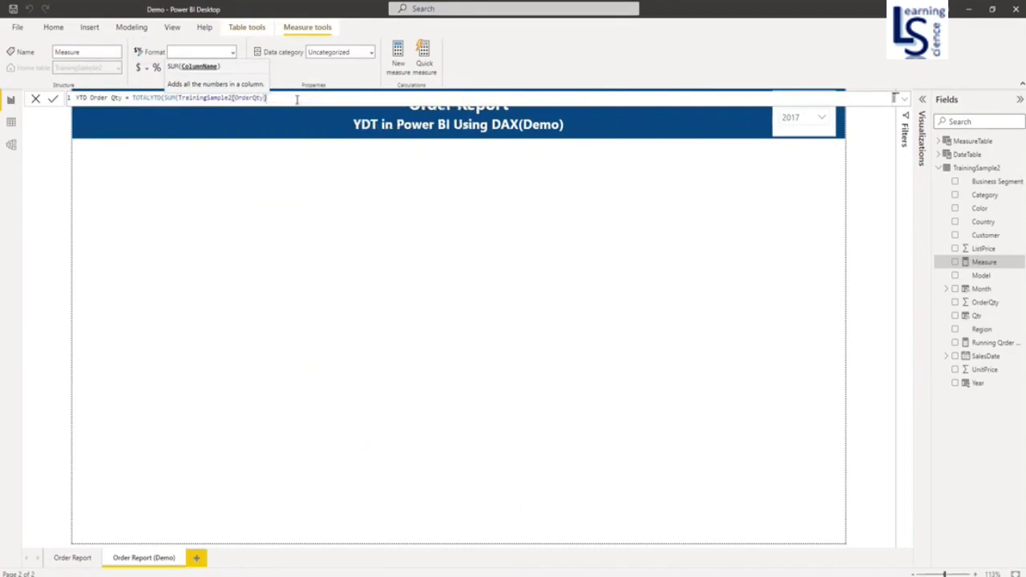
{"action": "type", "text": "),"}
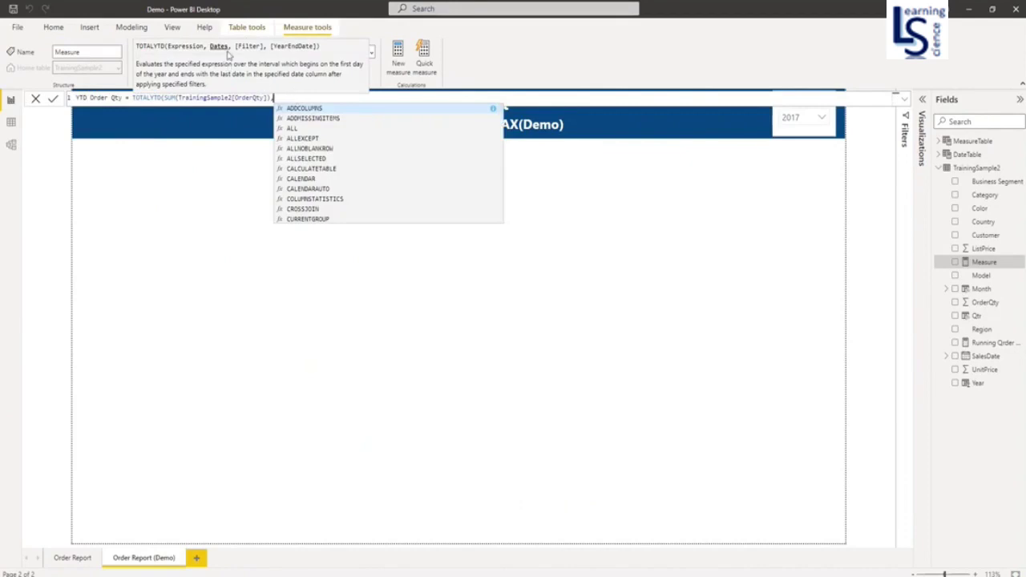
{"action": "type", "text": "tra"}
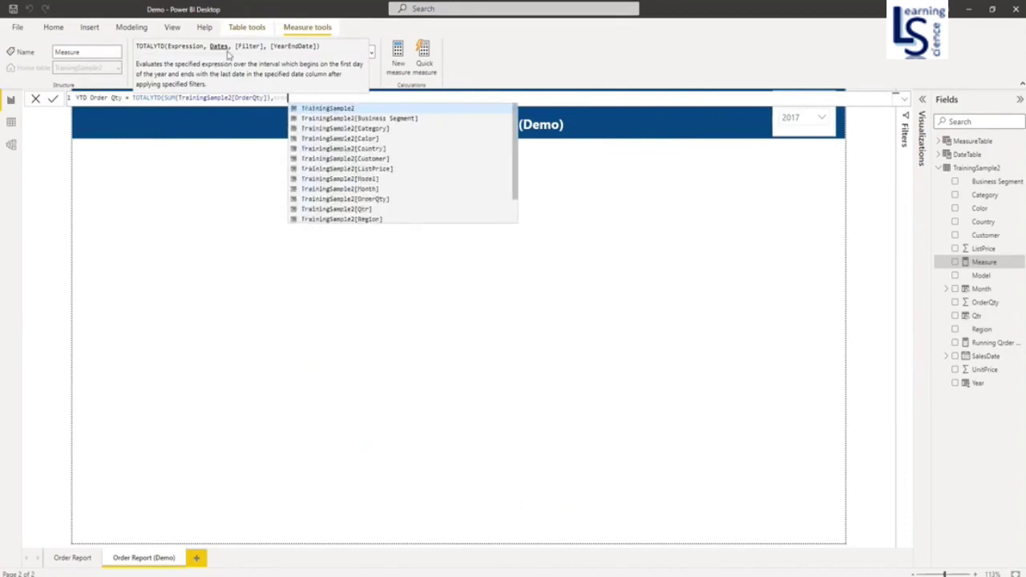
{"action": "key", "text": "Tab"}
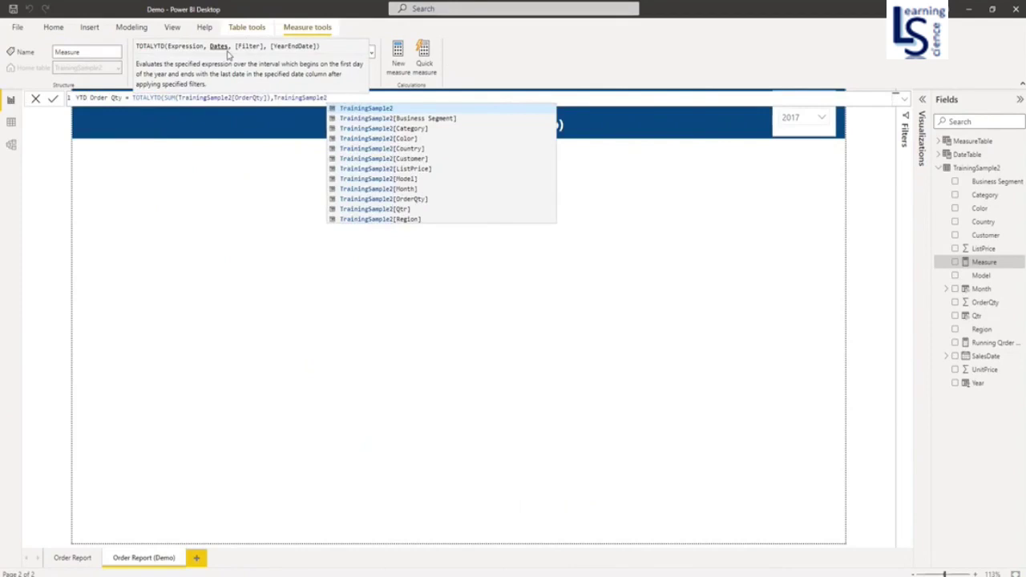
Step: Finish the formula with TrainingSample2[Month] and a closing parenthesis, then commit the measure
{"action": "type", "text": "[m"}
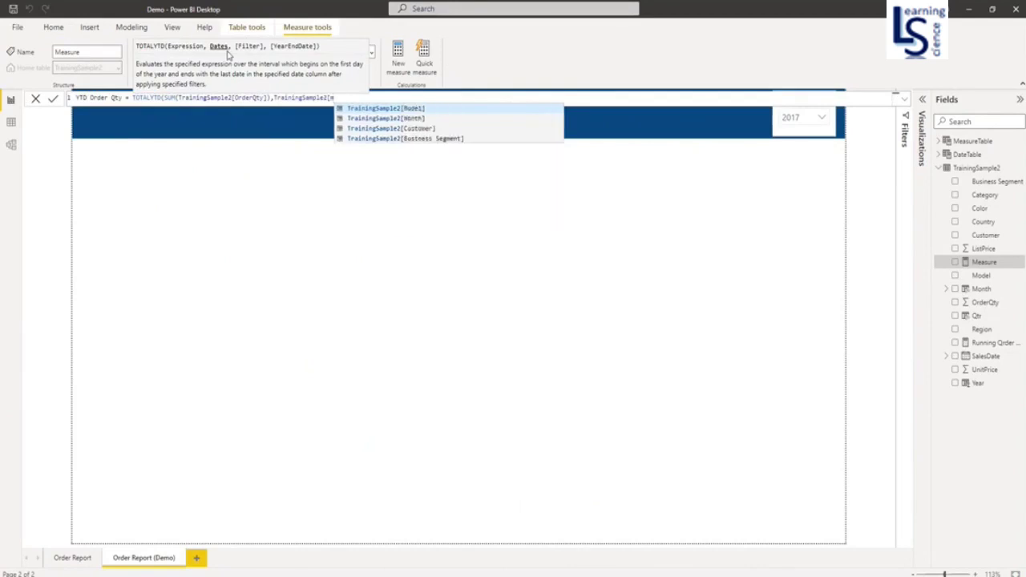
{"action": "key", "text": "Down"}
{"action": "key", "text": "Tab"}
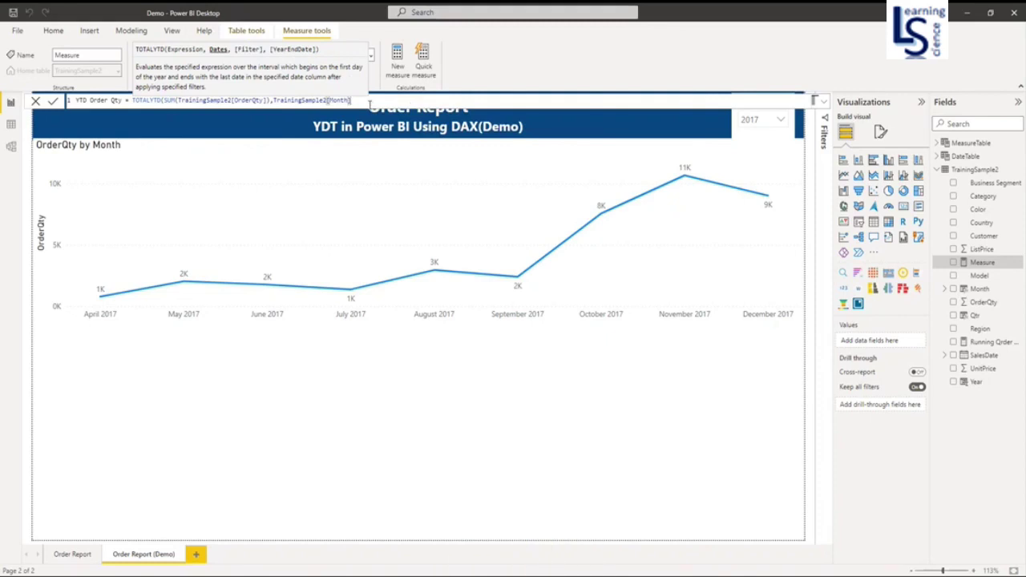
{"action": "type", "text": ")"}
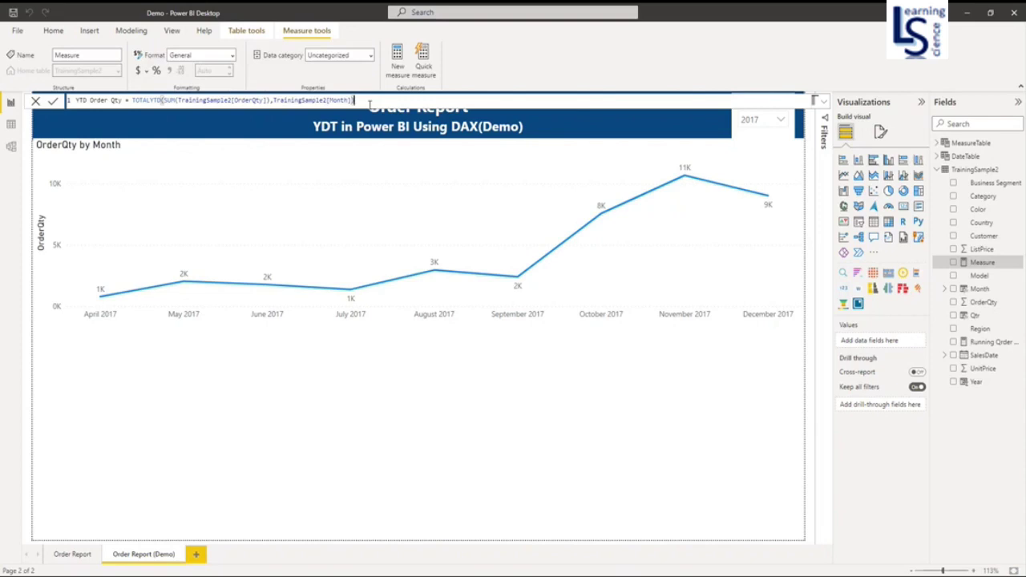
{"action": "key", "text": "Return"}
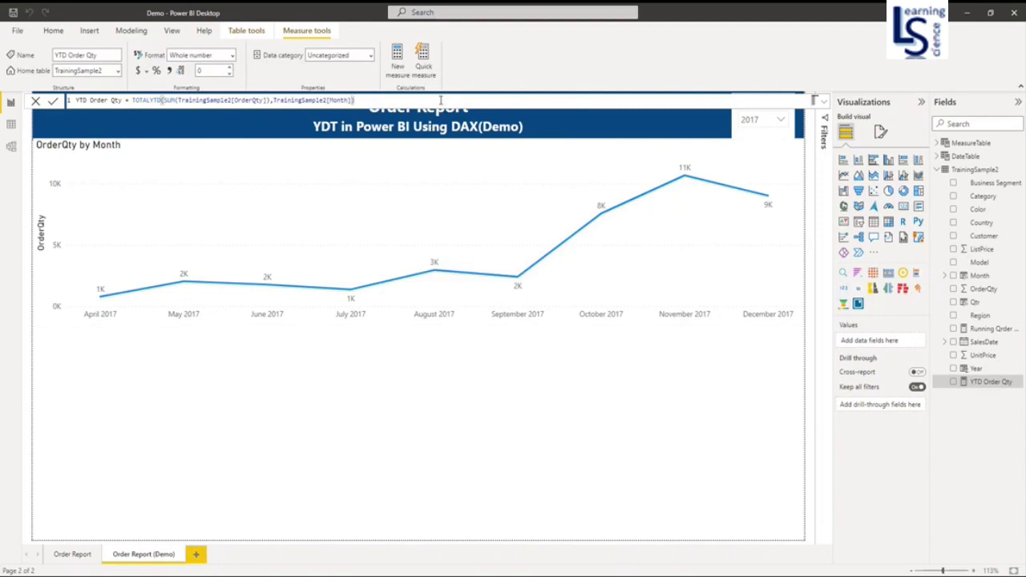
Step: Duplicate the OrderQty by Month chart below it and swap OrderQty for YTD Order Qty
{"action": "left_click", "coordinate": [433, 240]}
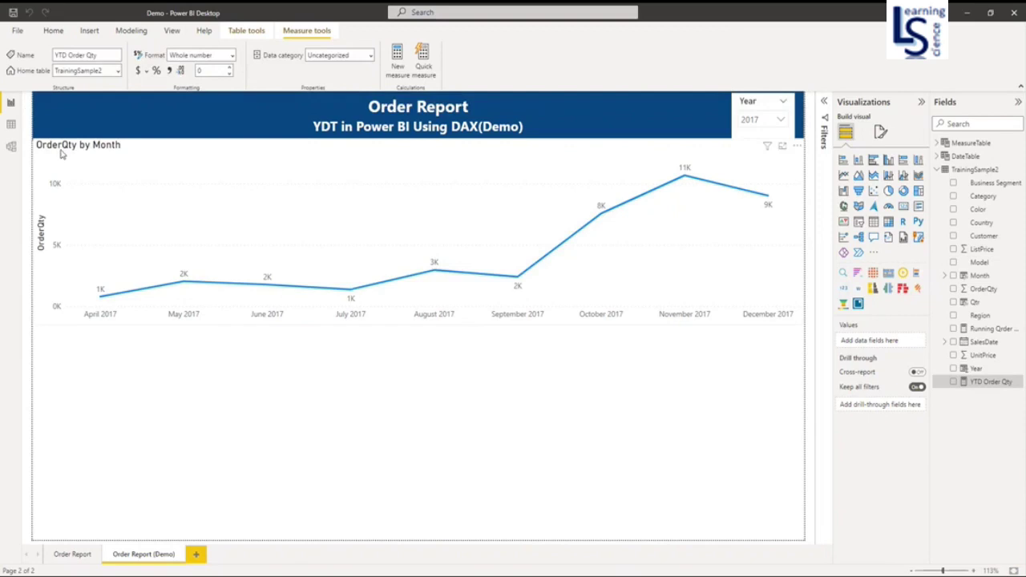
{"action": "left_click", "coordinate": [493, 200]}
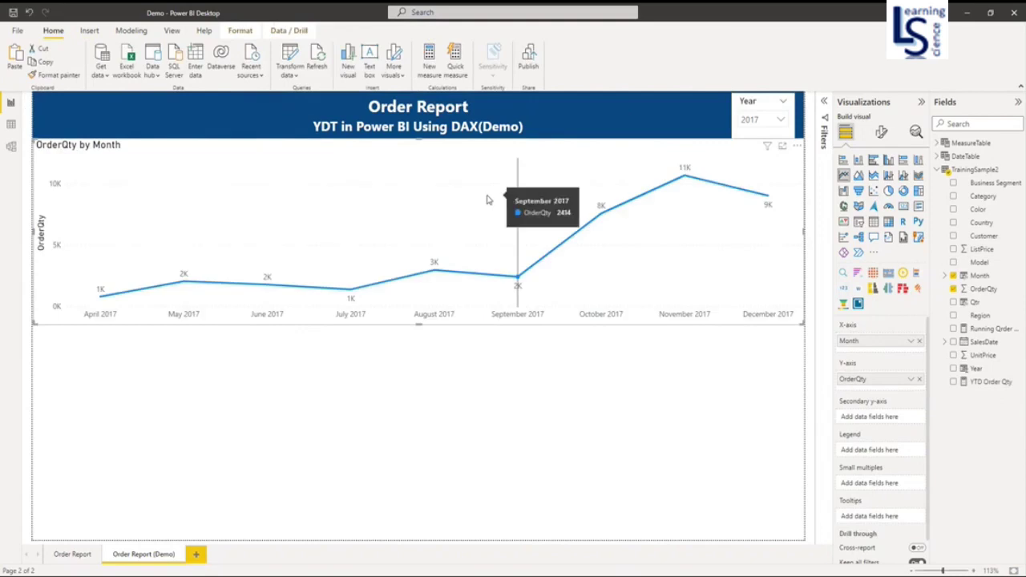
{"action": "key", "text": "ctrl+v"}
{"action": "left_click_drag", "start_coordinate": [502, 378], "coordinate": [500, 417]}
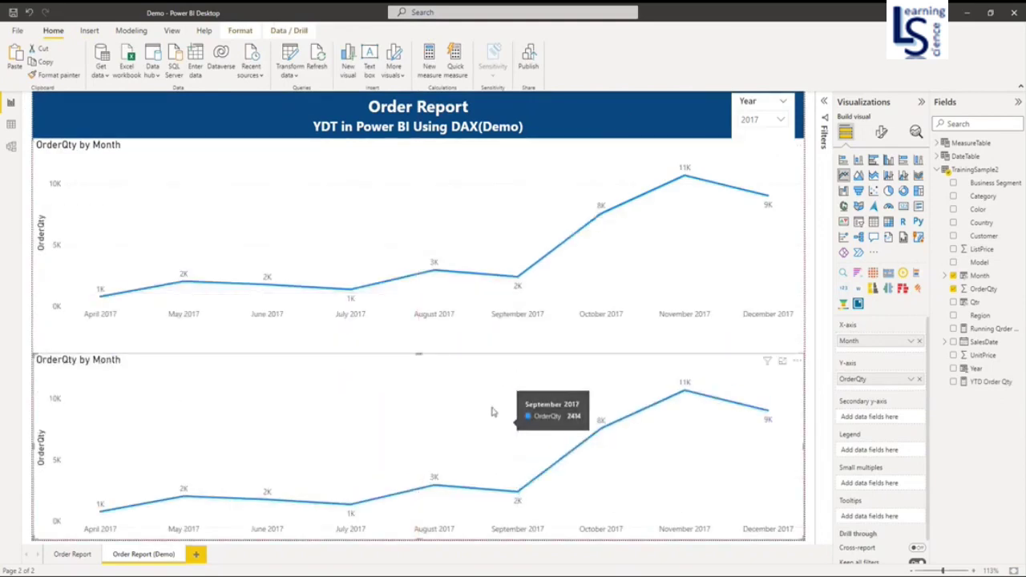
{"action": "left_click", "coordinate": [919, 378]}
{"action": "left_click_drag", "start_coordinate": [985, 388], "coordinate": [885, 386]}
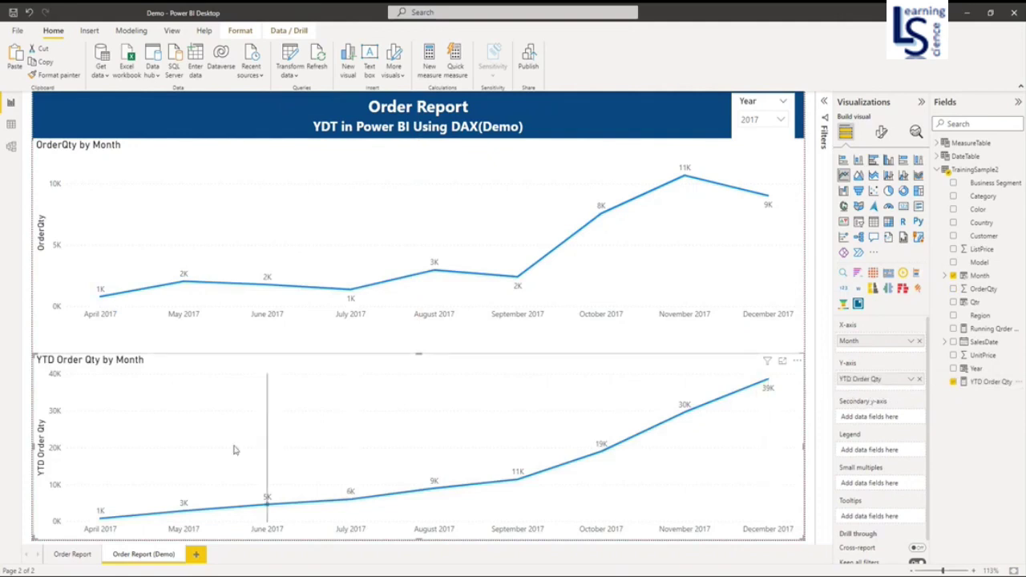
{"action": "mouse_move", "coordinate": [220, 449]}
{"action": "mouse_move", "coordinate": [101, 297]}
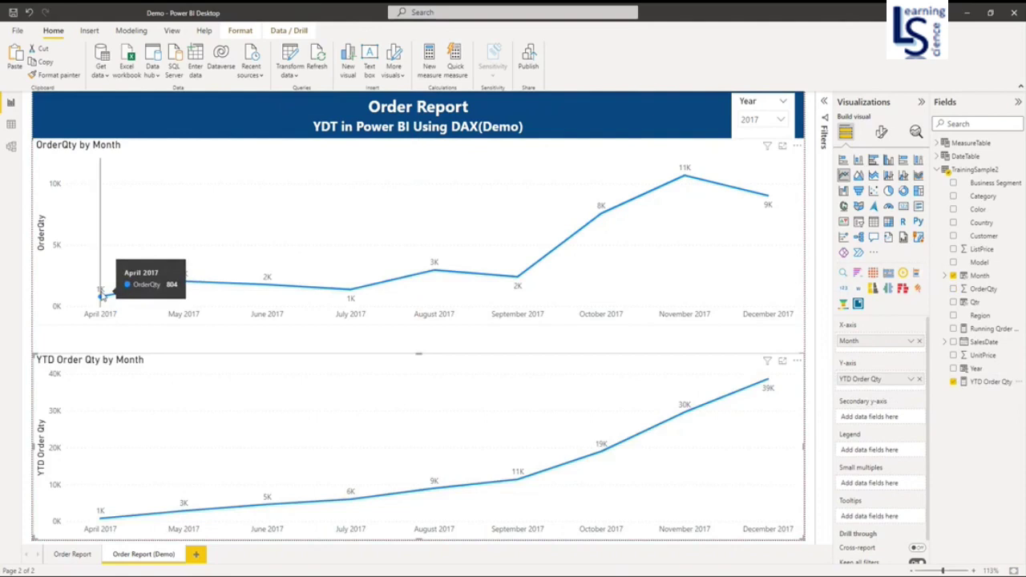
{"action": "mouse_move", "coordinate": [102, 519]}
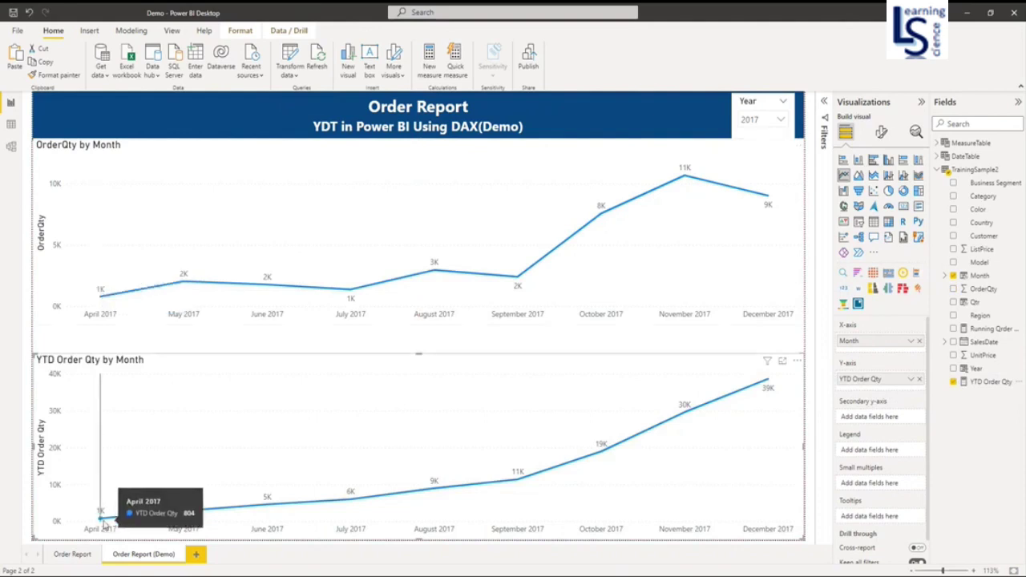
{"action": "mouse_move", "coordinate": [186, 276]}
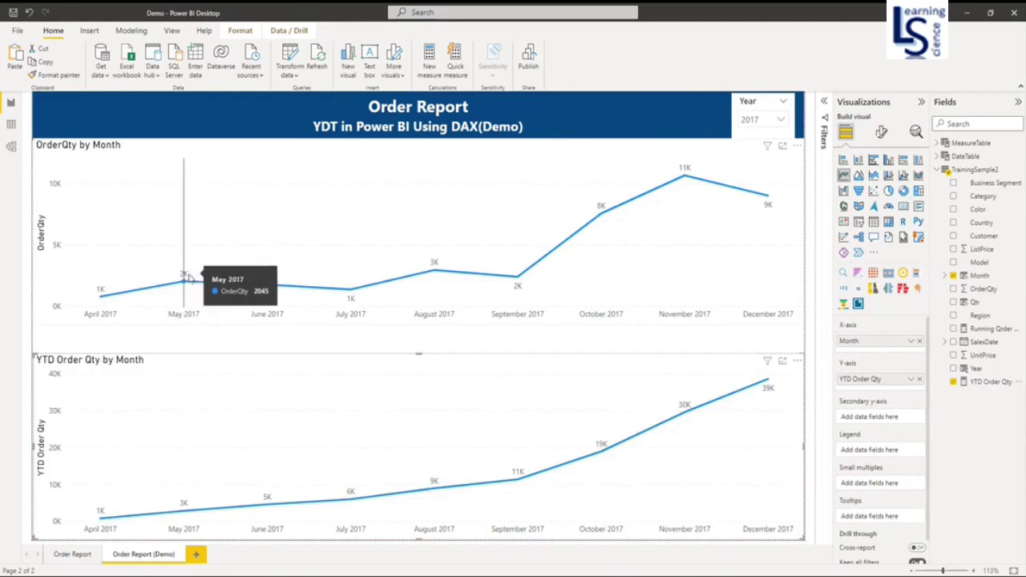
{"action": "mouse_move", "coordinate": [186, 513]}
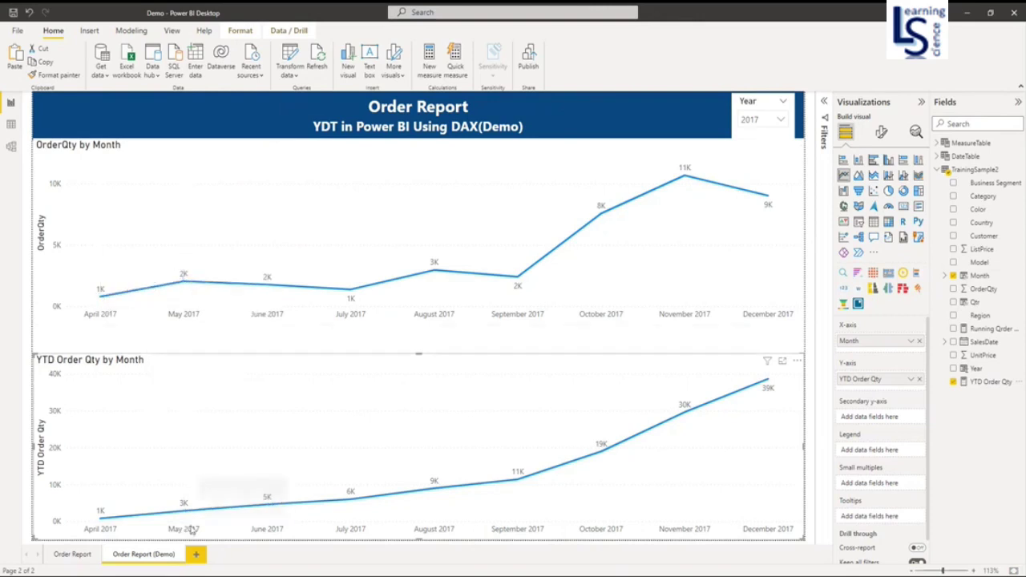
{"action": "mouse_move", "coordinate": [270, 282]}
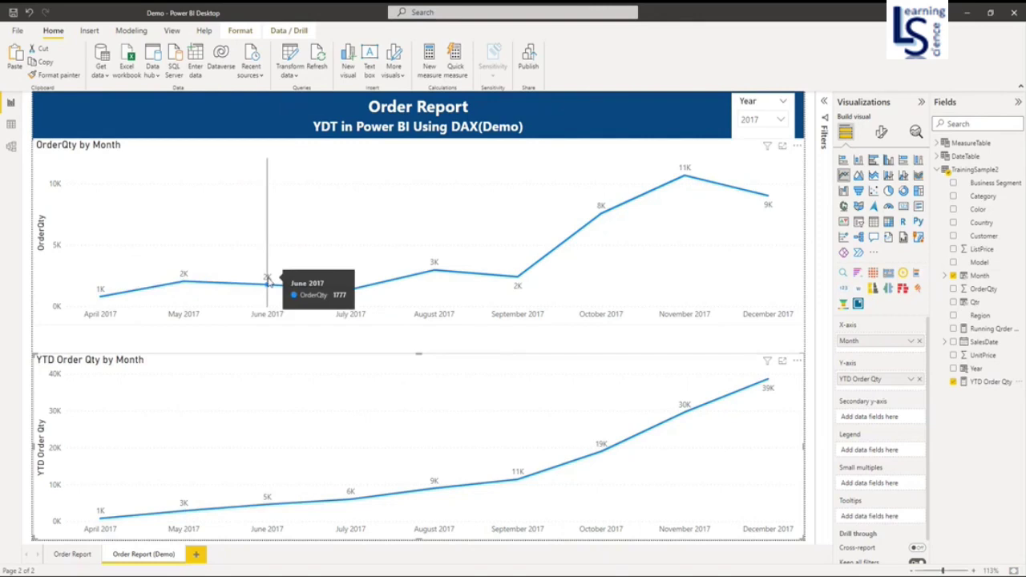
{"action": "mouse_move", "coordinate": [271, 425]}
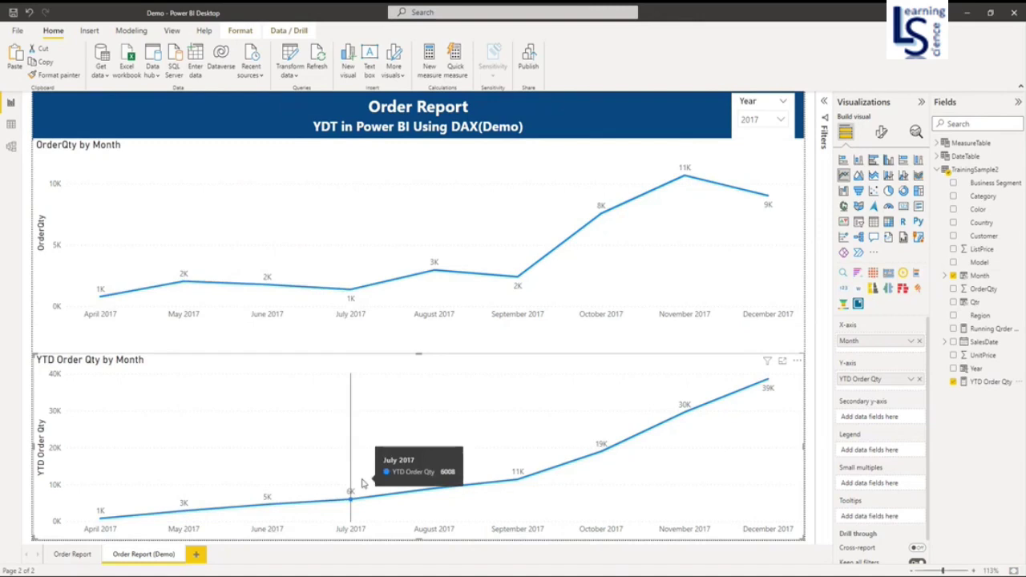
{"action": "mouse_move", "coordinate": [750, 518]}
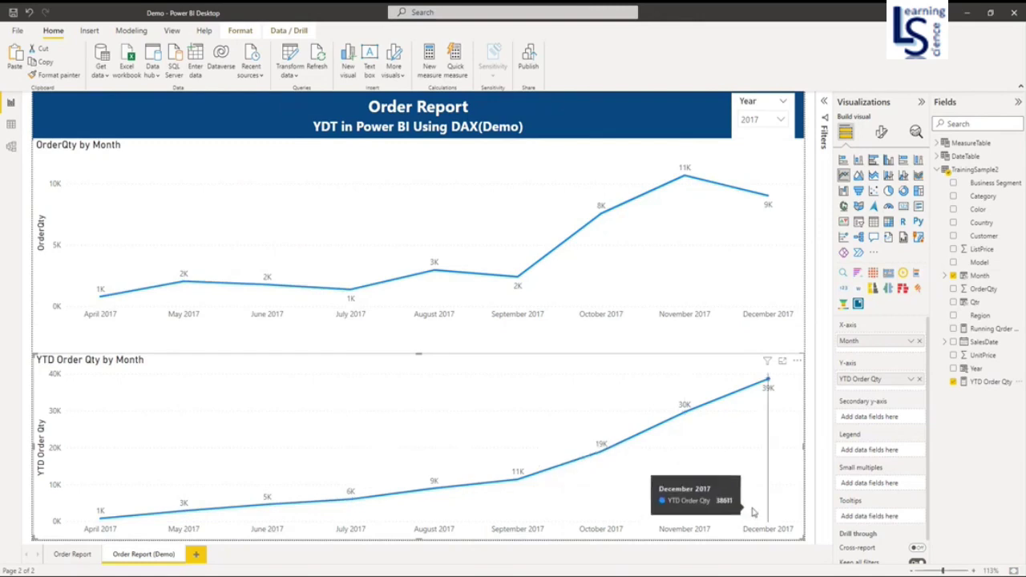